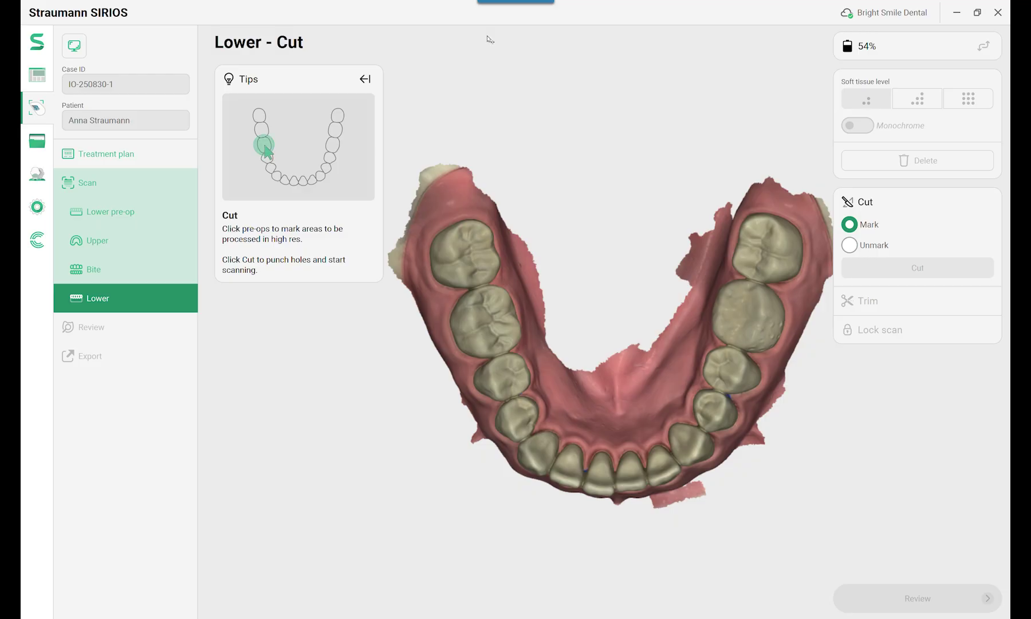
Step: Mark the lower molar being prepared, enlarge the marked area to cover the surrounding gum, and cut it from the pre-op scan
click(743, 316)
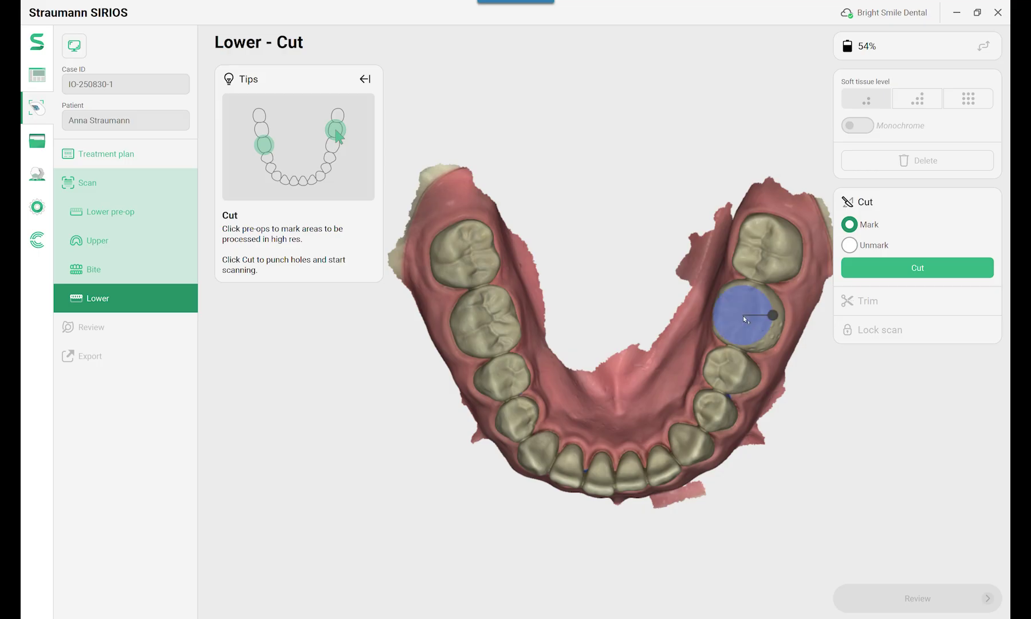
drag(773, 318, 752, 322)
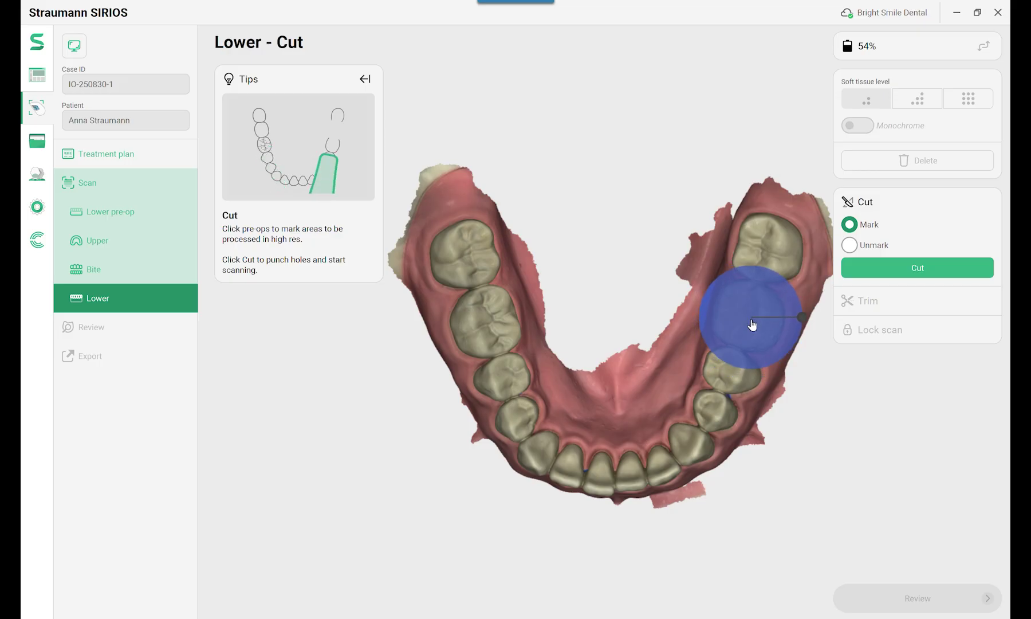
click(891, 281)
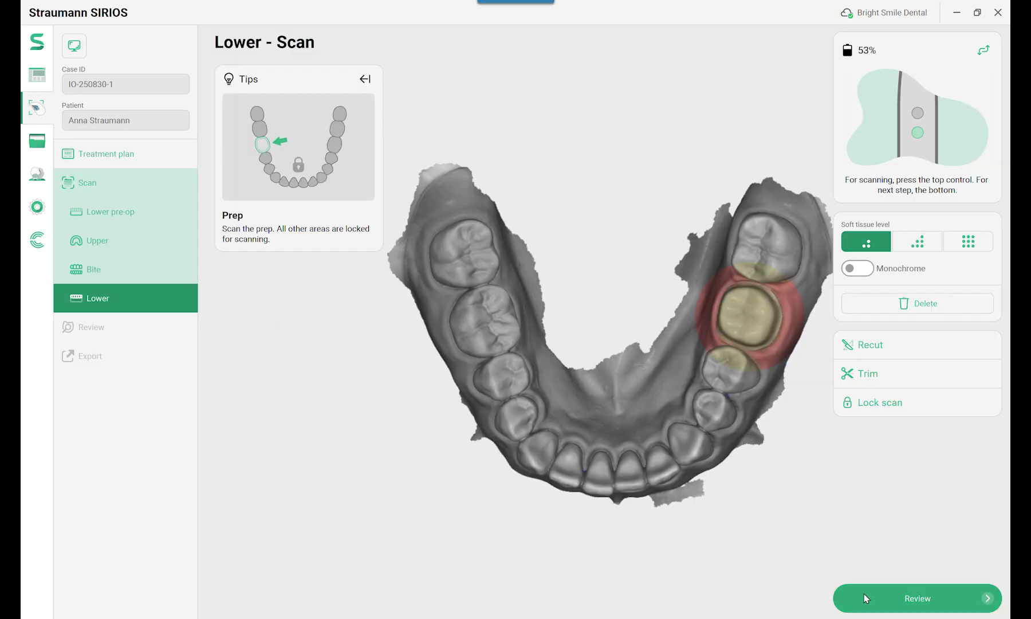
Step: In the scan review, display the arches open with the lower pre-op scan hidden, and preview them in monochrome
click(864, 595)
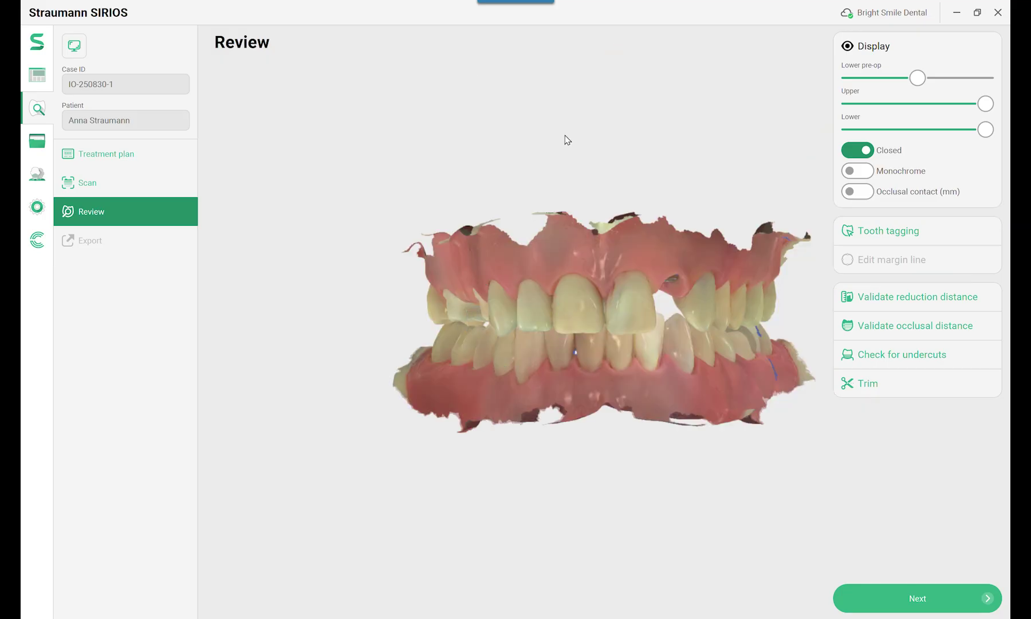
click(858, 151)
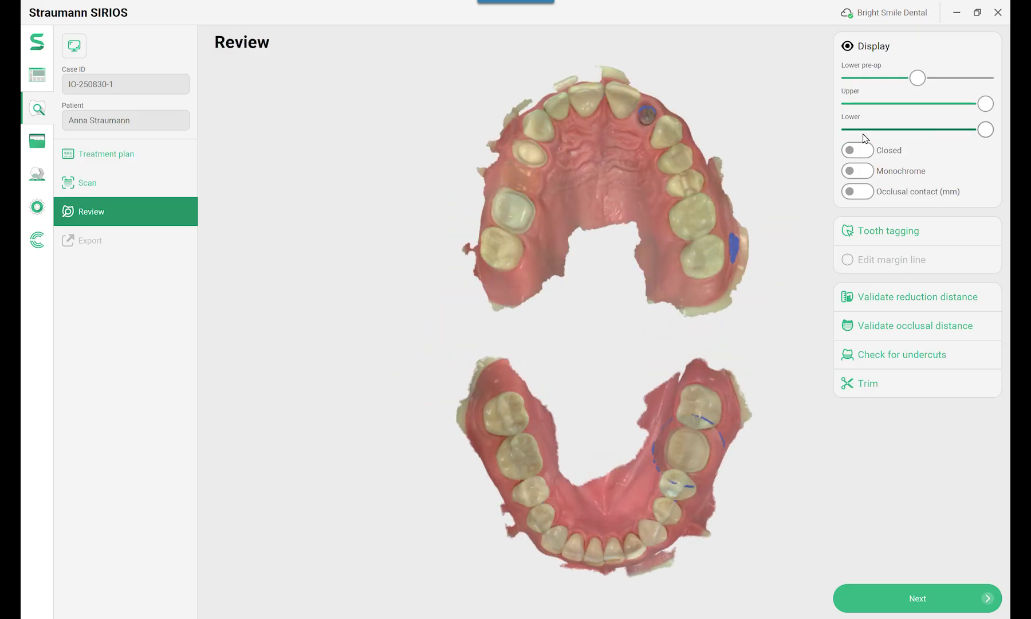
drag(986, 130, 1009, 131)
drag(918, 78, 787, 99)
drag(985, 104, 1007, 119)
click(859, 171)
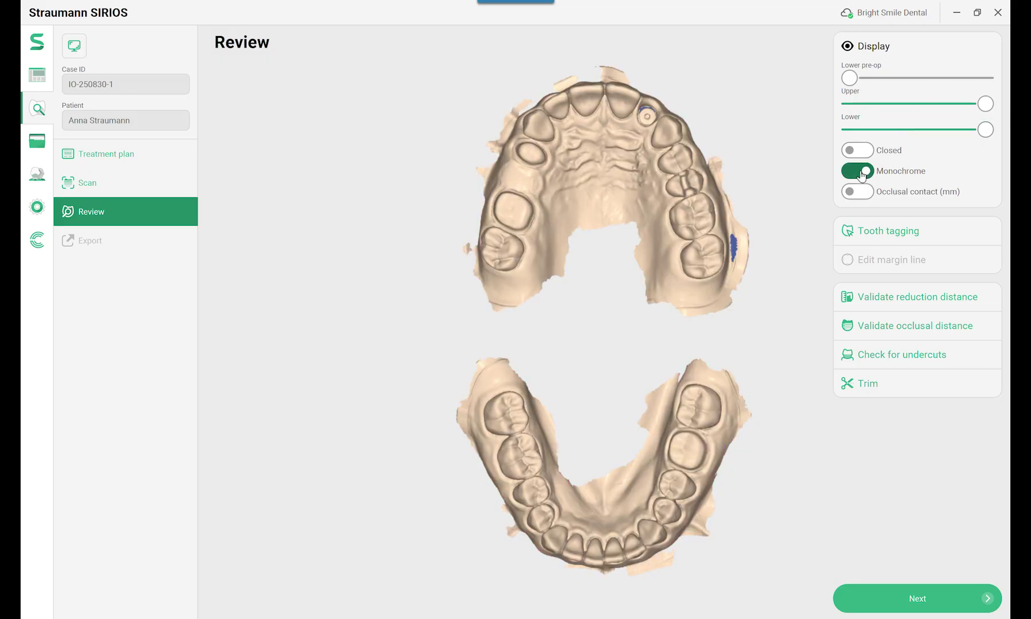
click(859, 171)
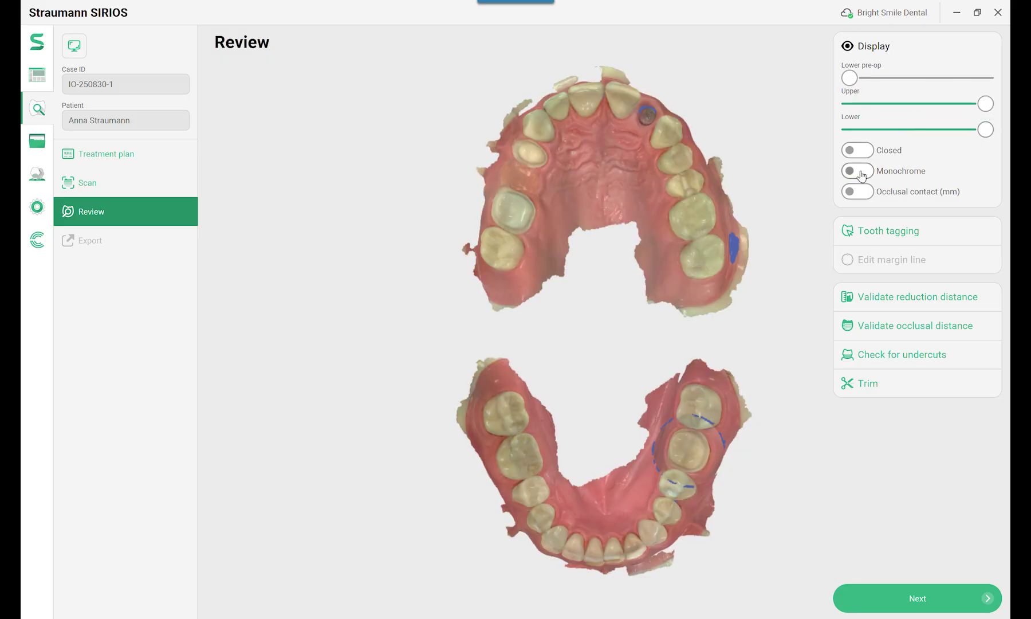
Step: Tag the prepared lower molar as tooth 36
click(862, 231)
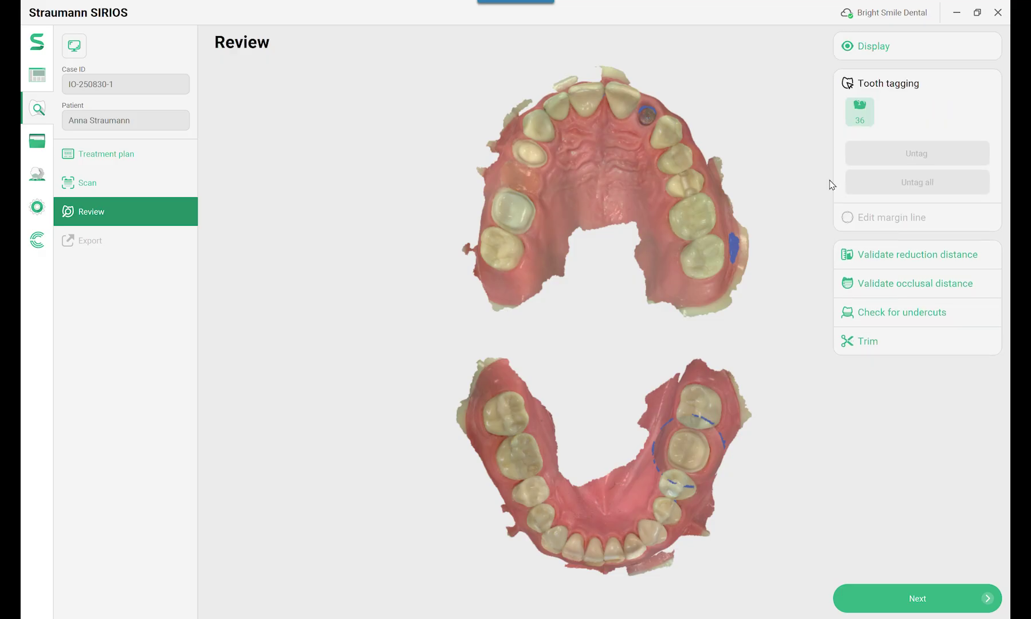
click(859, 115)
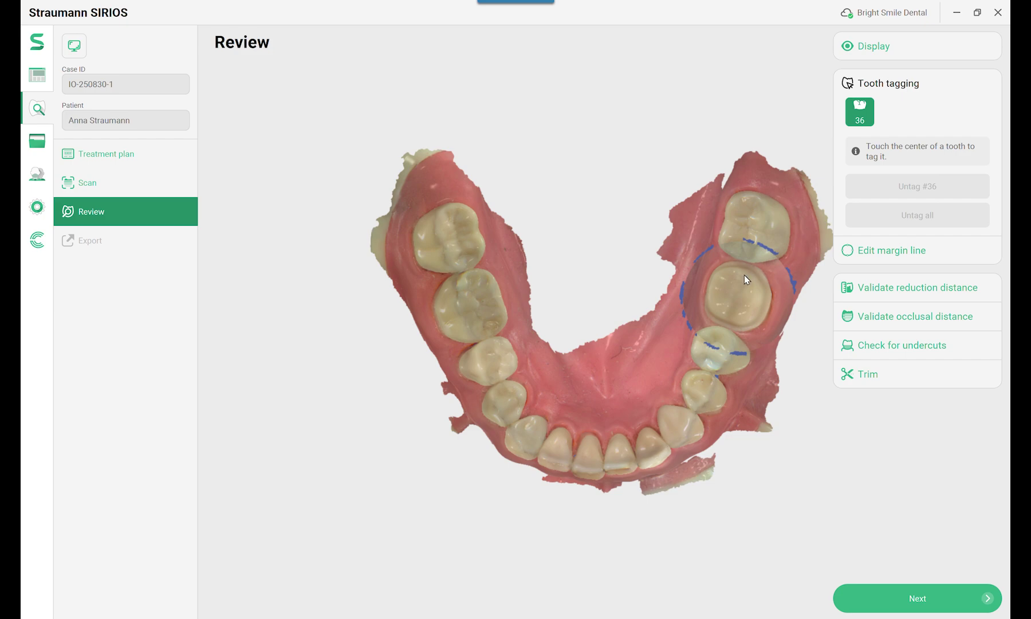
click(735, 296)
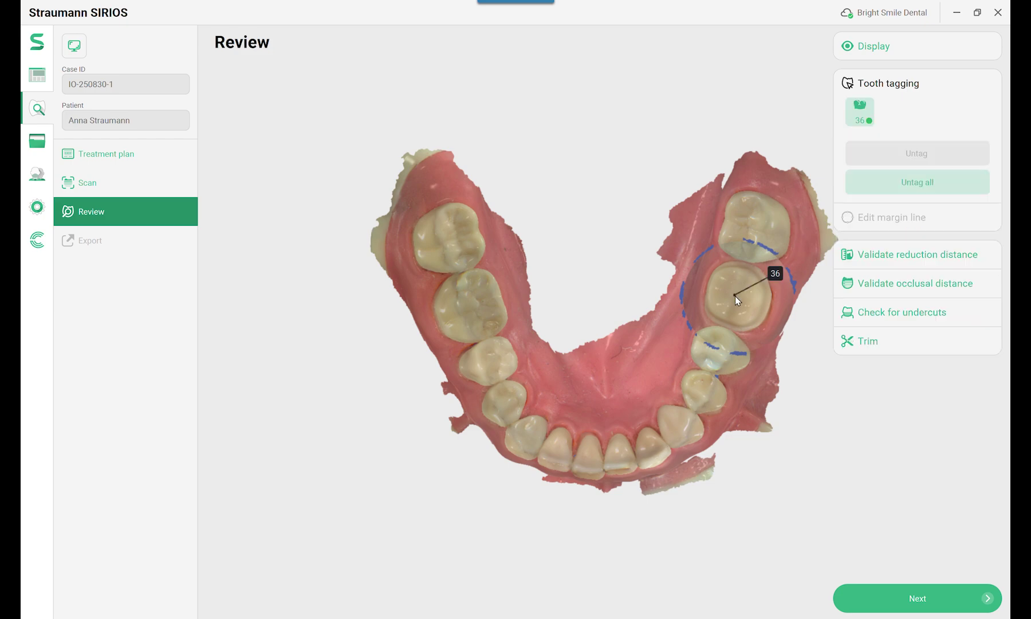
Step: Create the margin line of tooth 36 and retrace its lingual side in Draw line mode
click(869, 112)
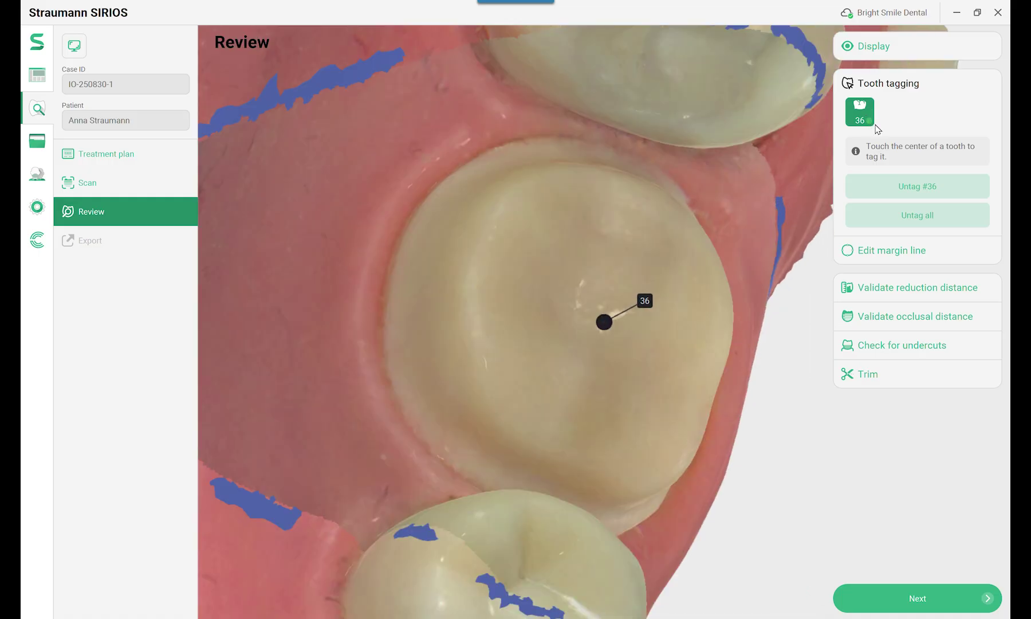
click(891, 252)
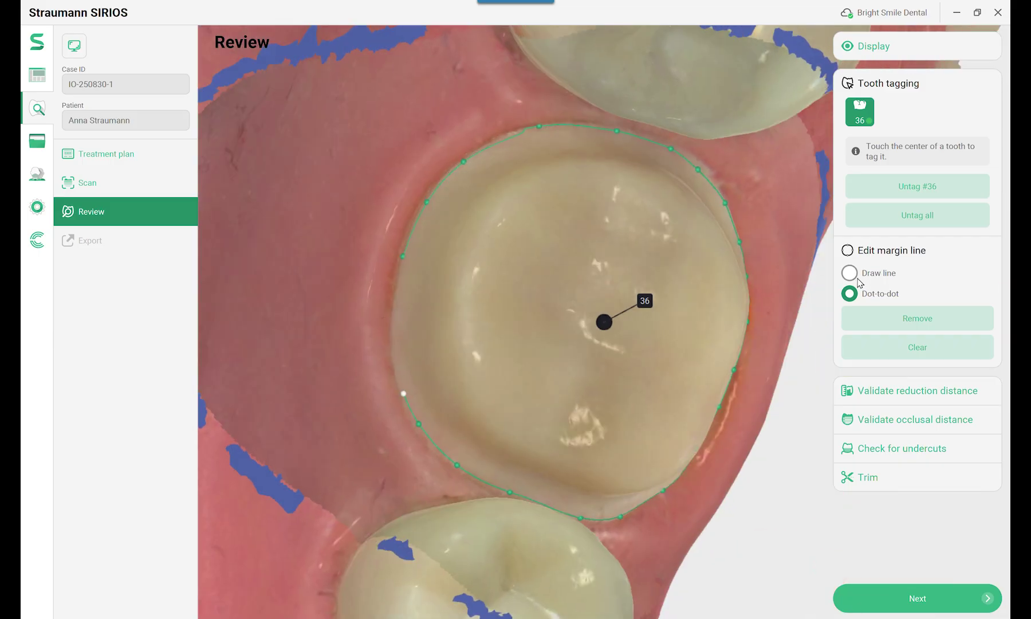
click(850, 273)
drag(405, 396, 395, 352)
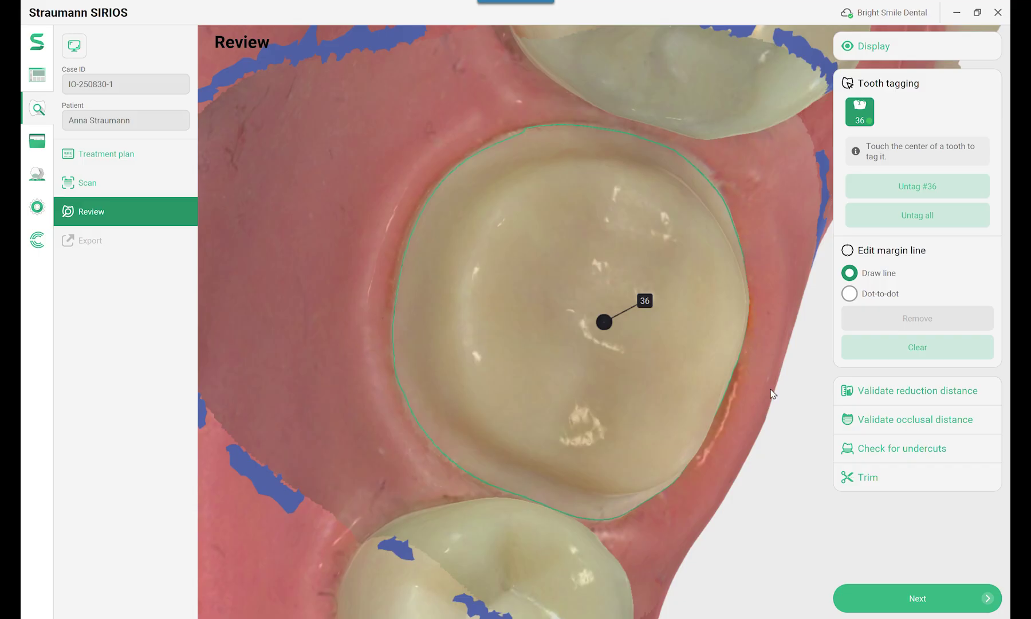
mouse_move(810, 417)
mouse_down()
mouse_move(762, 410)
mouse_move(744, 393)
mouse_move(769, 395)
mouse_move(778, 428)
mouse_up()
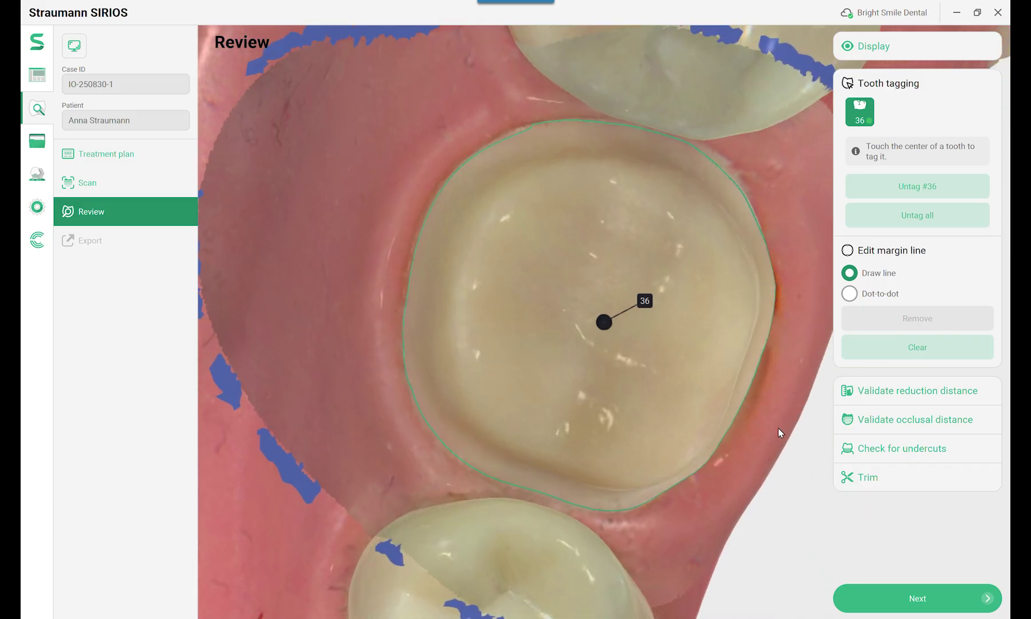
Step: Validate the reduction distance of tooth 36 and the occlusal distance across the lower arch
click(879, 402)
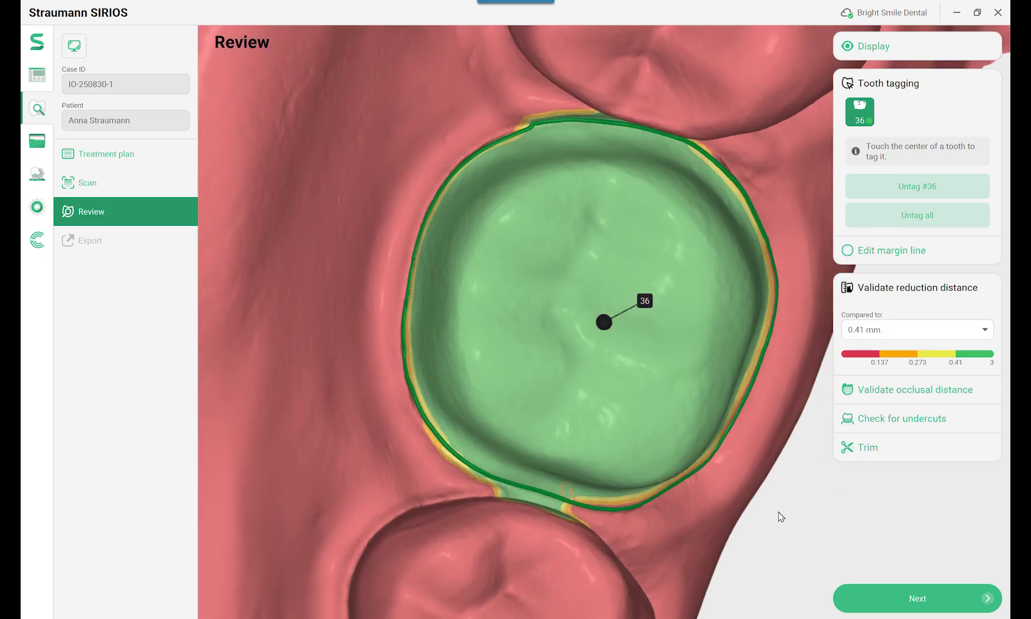
scroll(780, 511, down, 5)
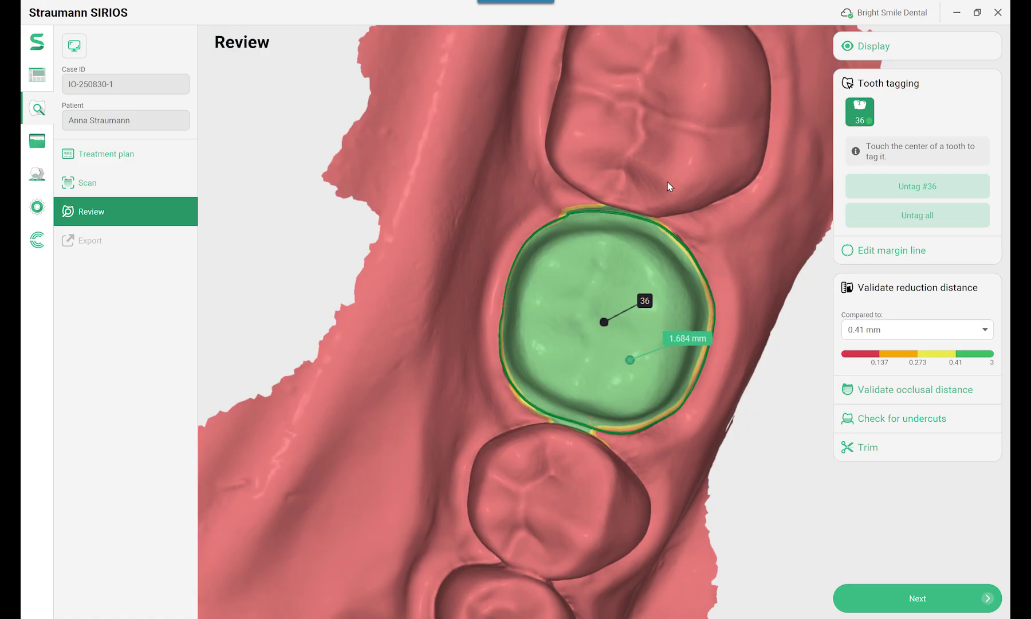
click(869, 391)
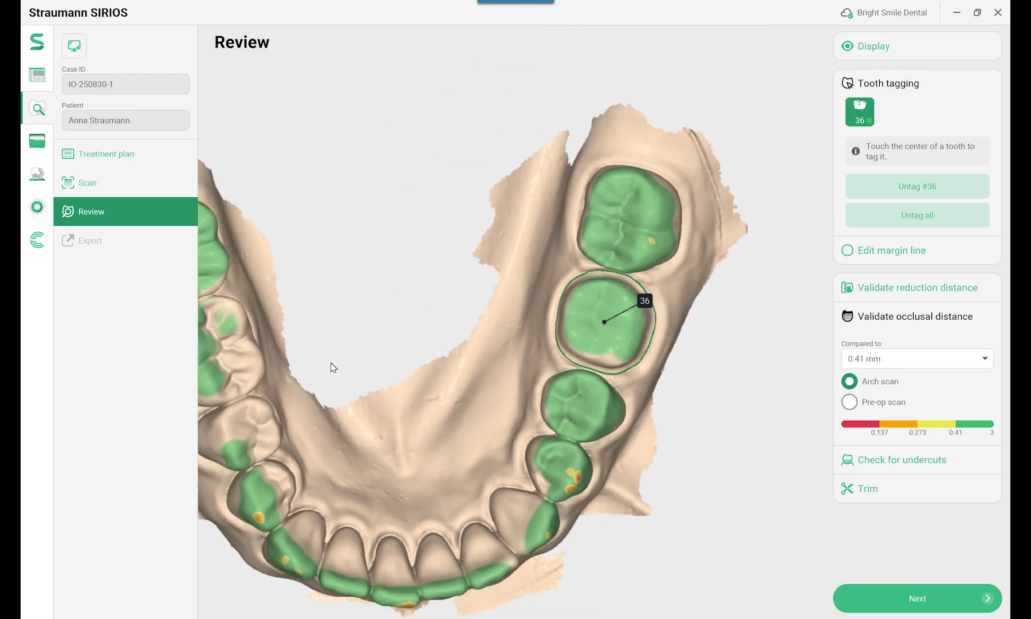
middle_drag(331, 364, 410, 338)
right_drag(425, 360, 421, 336)
Step: Check the lower arch for undercuts, viewing the model along the insertion direction of tooth 36
click(875, 463)
right_drag(763, 270, 780, 405)
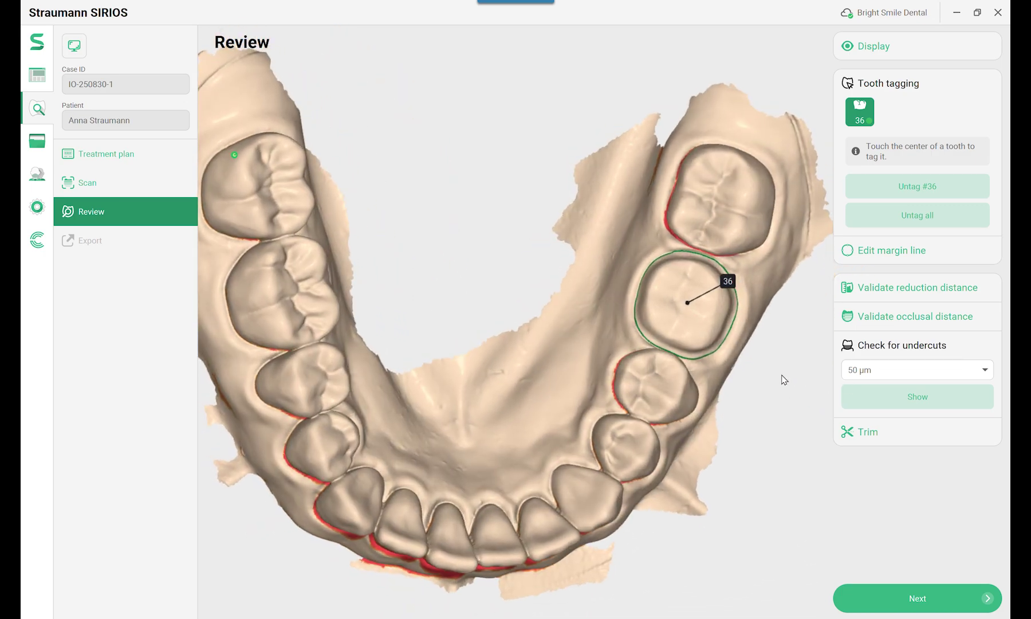
Step: Trim the excess lingual soft tissue from the inside of the lower arch with the Lasso
click(855, 435)
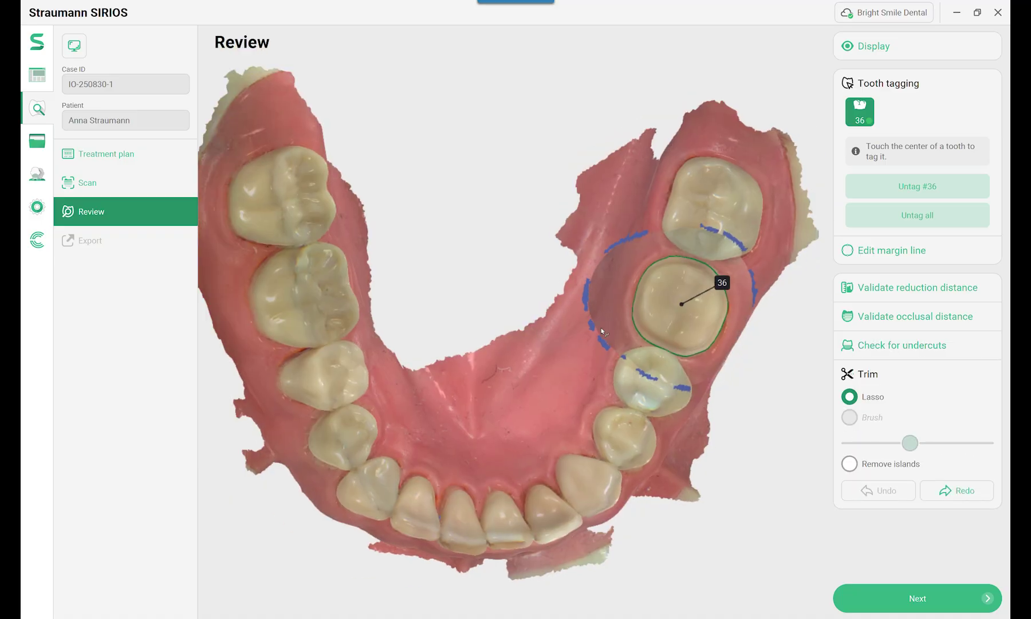
mouse_move(580, 319)
mouse_down()
mouse_move(510, 412)
mouse_move(491, 134)
mouse_move(646, 171)
mouse_up()
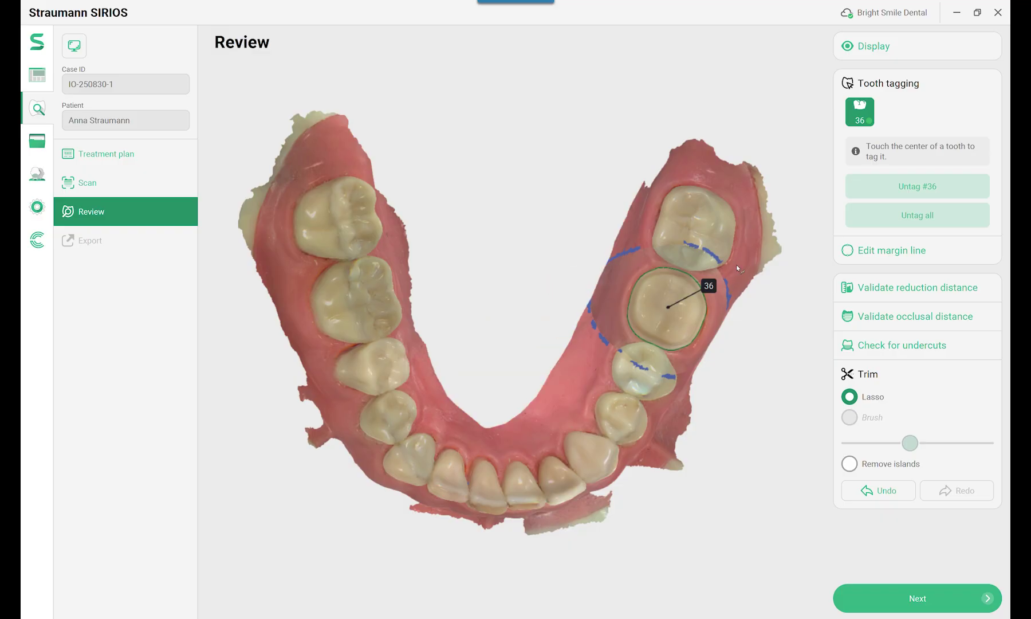
Step: Prepare the export with due date Sep 1, 2025, the prescription added to the case, and Straumann AXS lab as the recipient
click(895, 600)
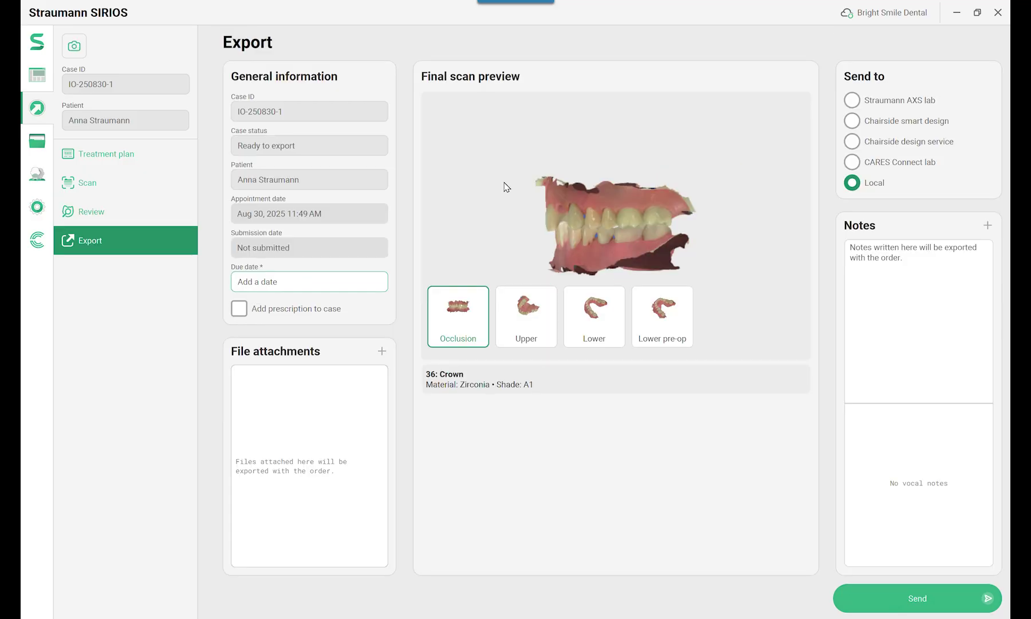
click(347, 284)
click(310, 297)
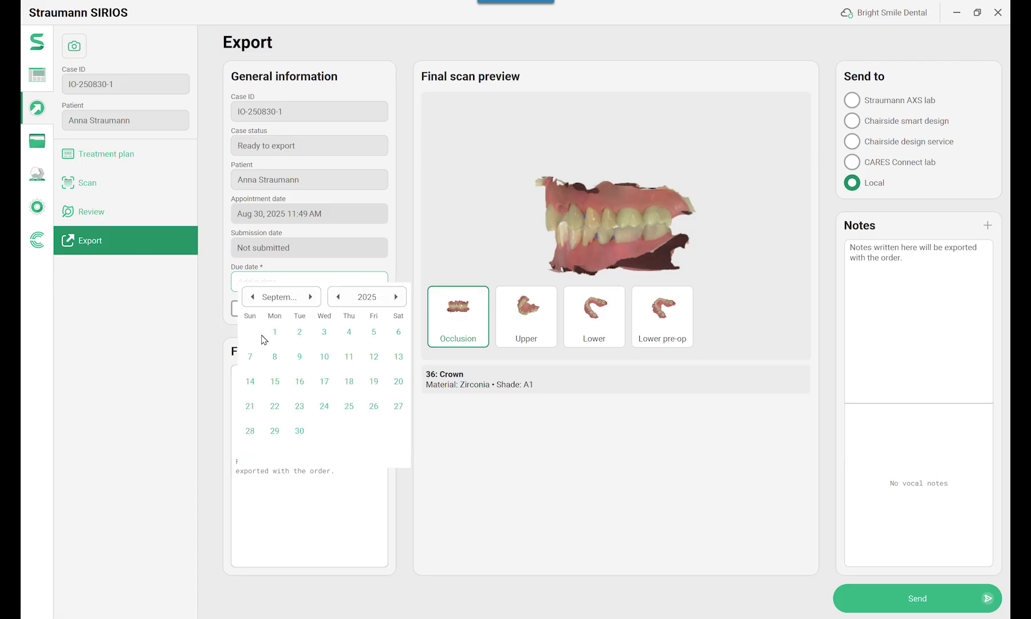
click(275, 333)
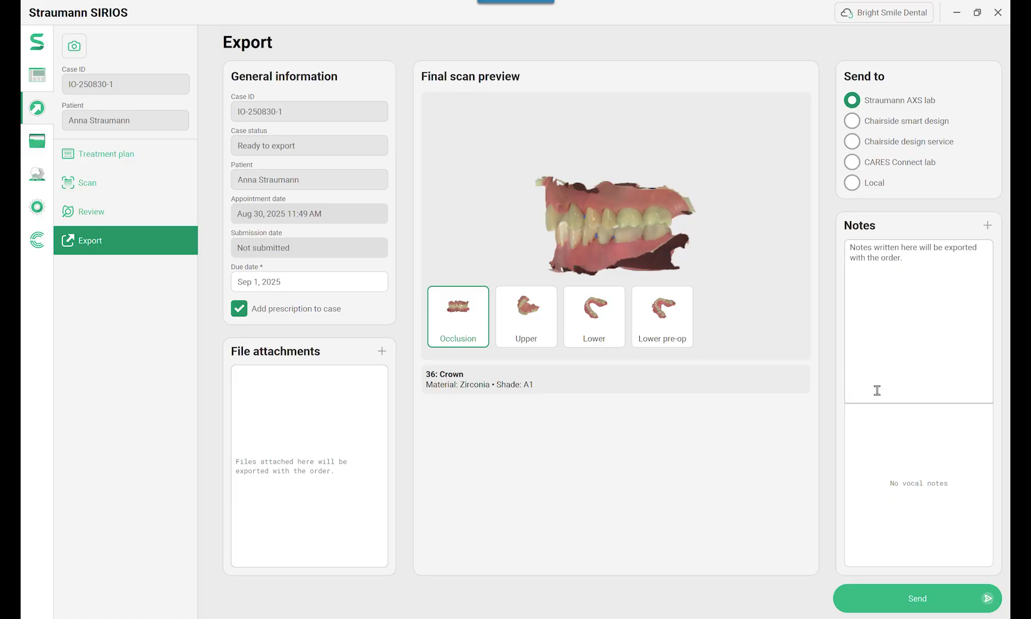
Step: Send the case, approve its prescription form, and accept it with a handwritten signature
click(910, 599)
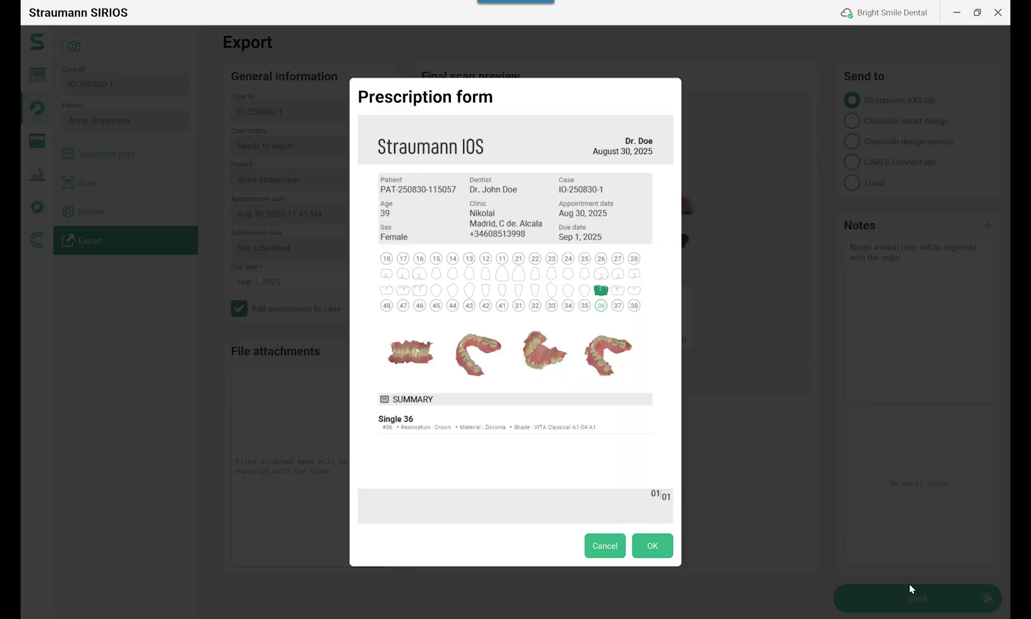
click(652, 552)
drag(390, 338, 461, 312)
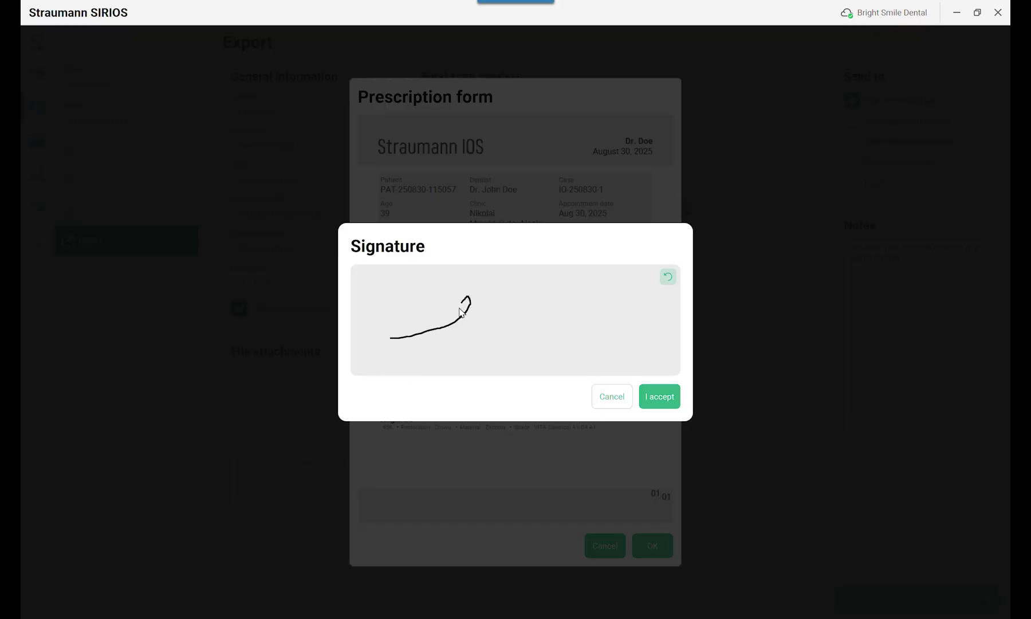
click(659, 396)
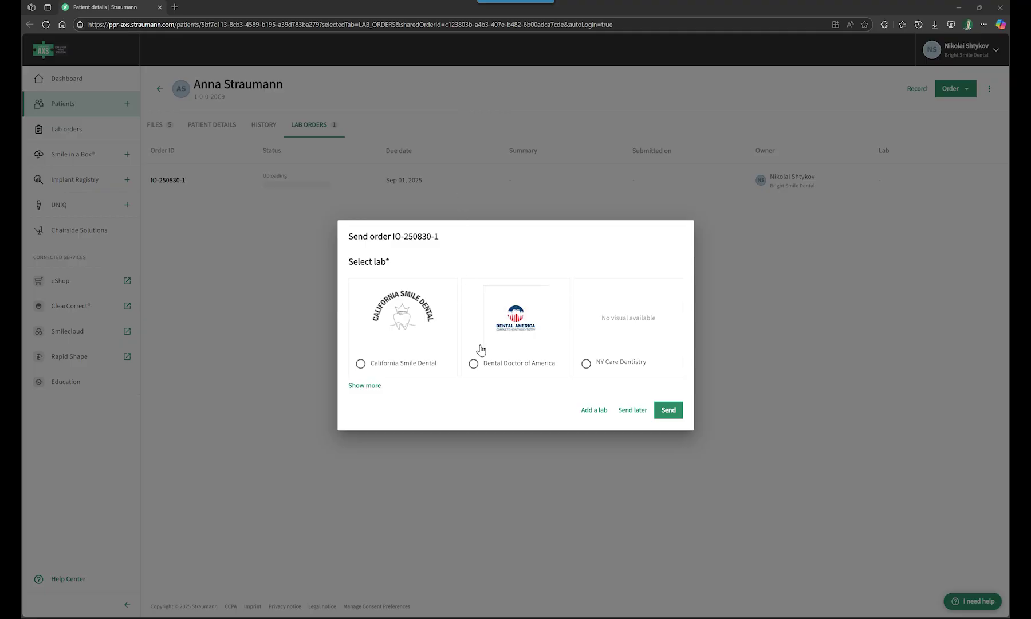
Step: In Straumann AXS, choose Dental Doctor of America as the lab and send the order
click(481, 368)
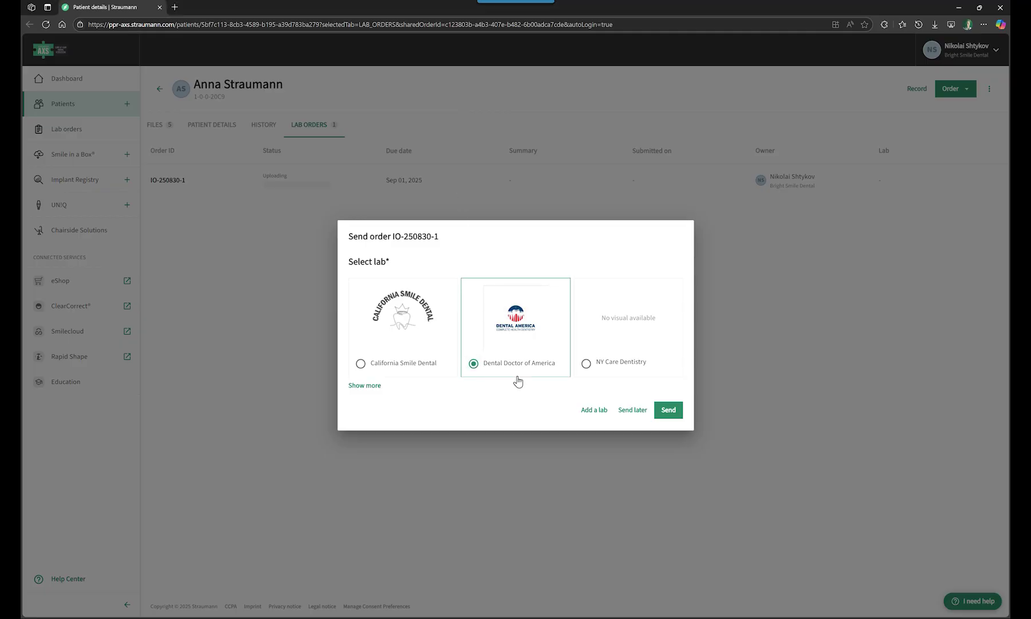
click(662, 414)
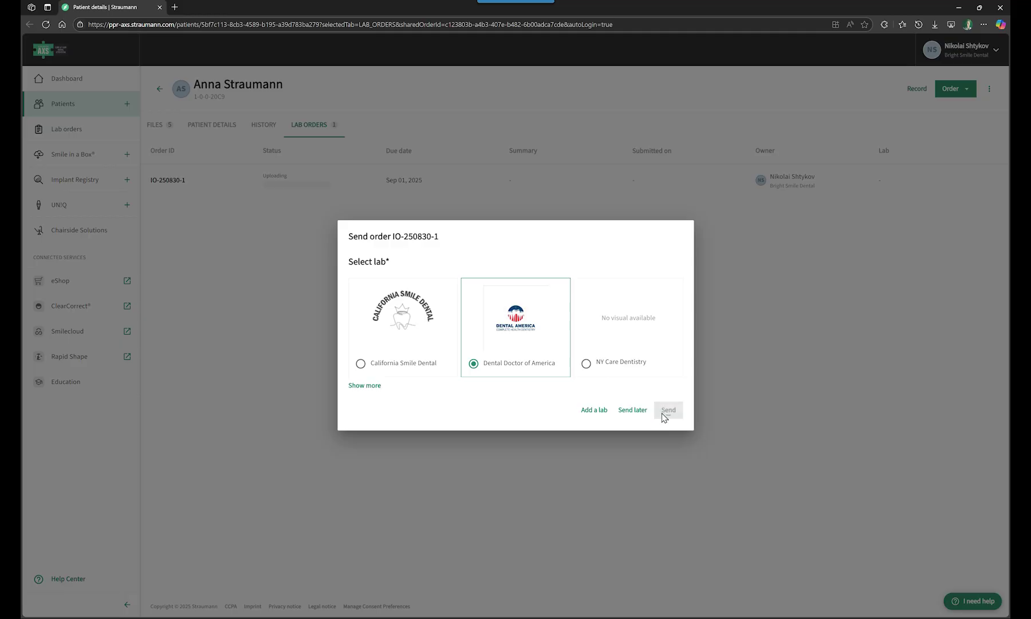